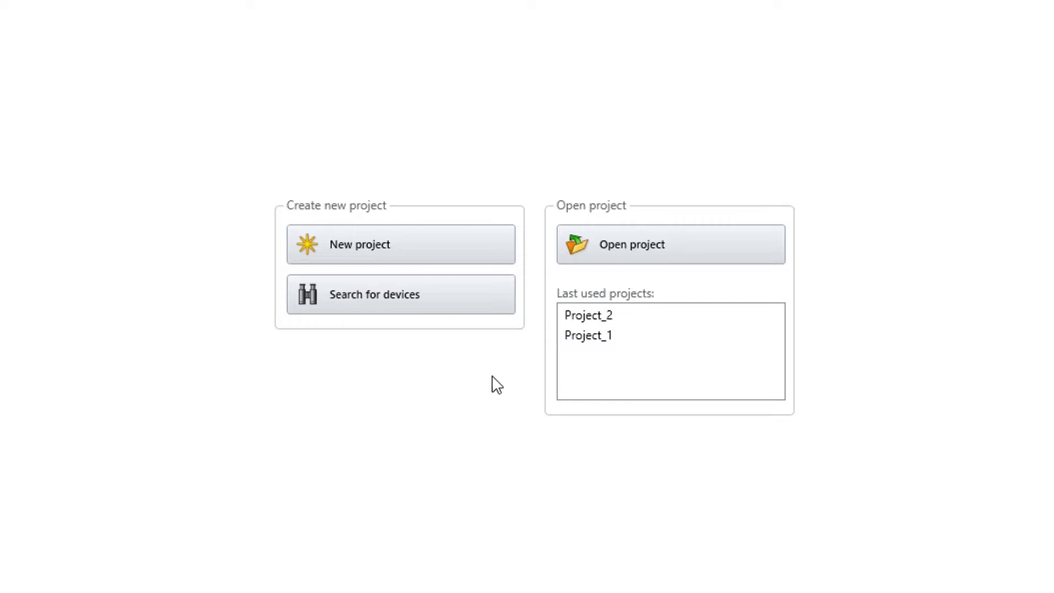
Step: Create a new project with the user name "tutorial" and copy the safety network number from its network settings
{"action": "left_click", "coordinate": [422, 244]}
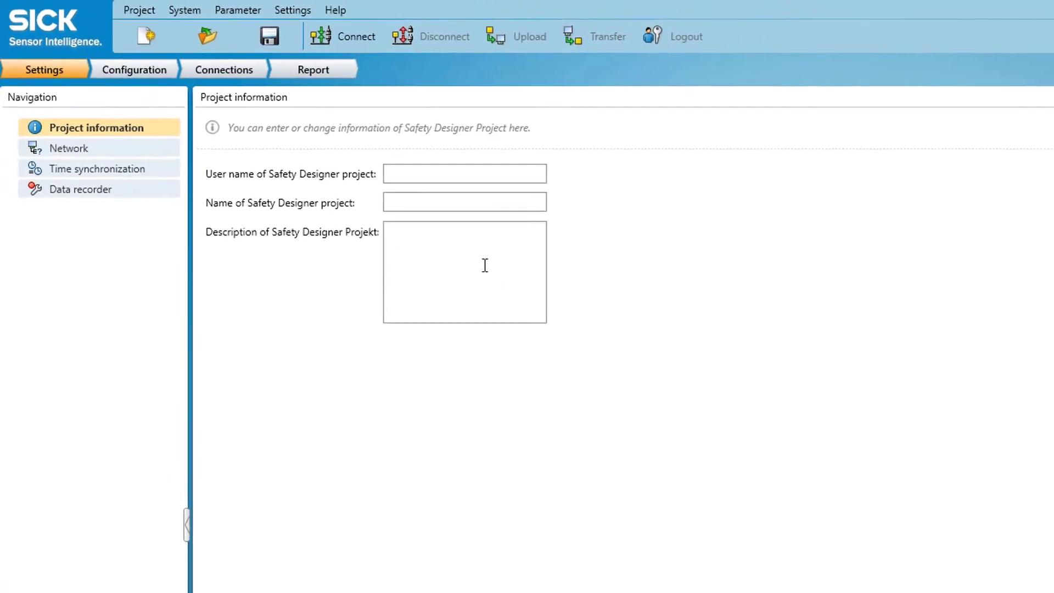
{"action": "left_click", "coordinate": [437, 175]}
{"action": "type", "text": "tutorial"}
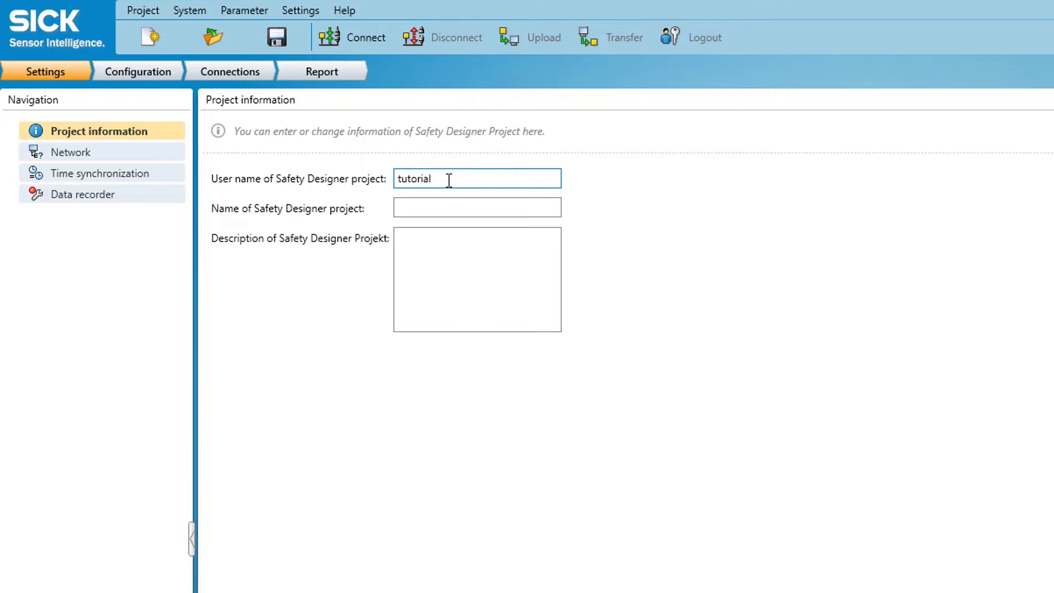
{"action": "left_click", "coordinate": [153, 152]}
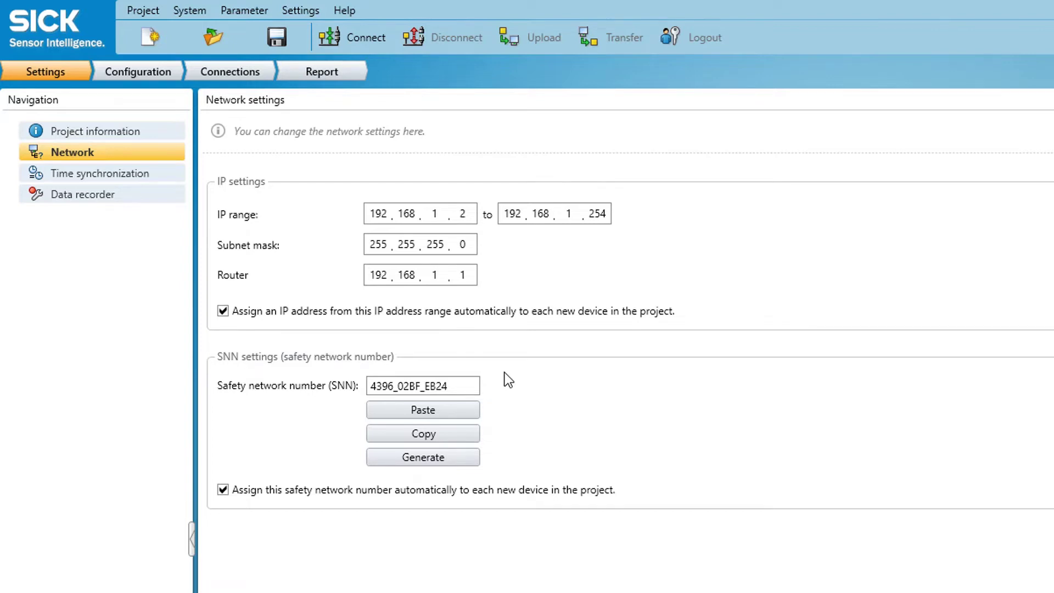
{"action": "left_click", "coordinate": [449, 434]}
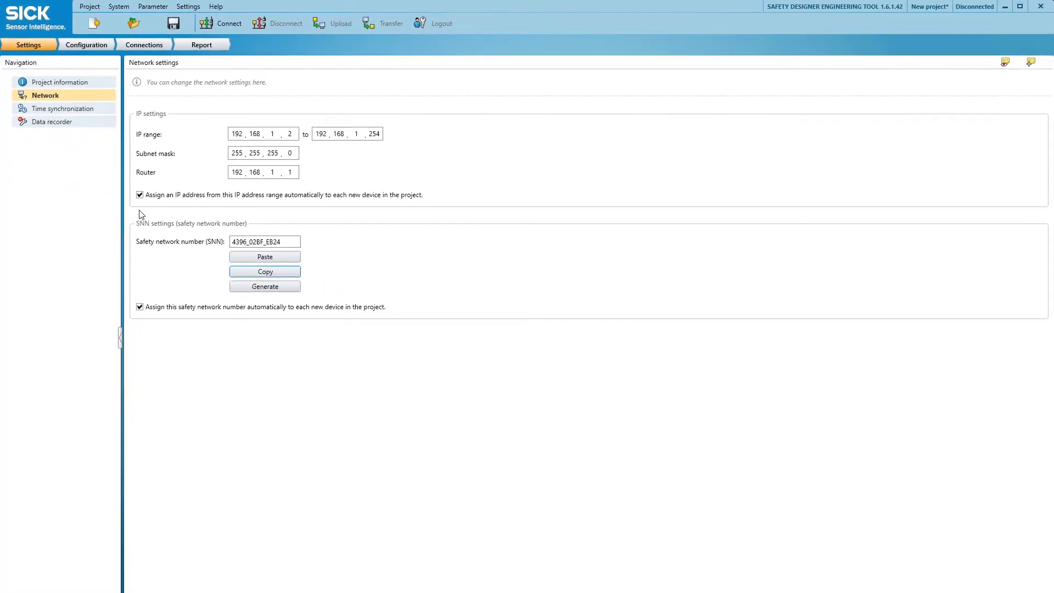
Step: Add an FX3-CPU to the project configuration, using the FX3-CPU000000 main module and opening its configuration window
{"action": "left_click", "coordinate": [83, 46]}
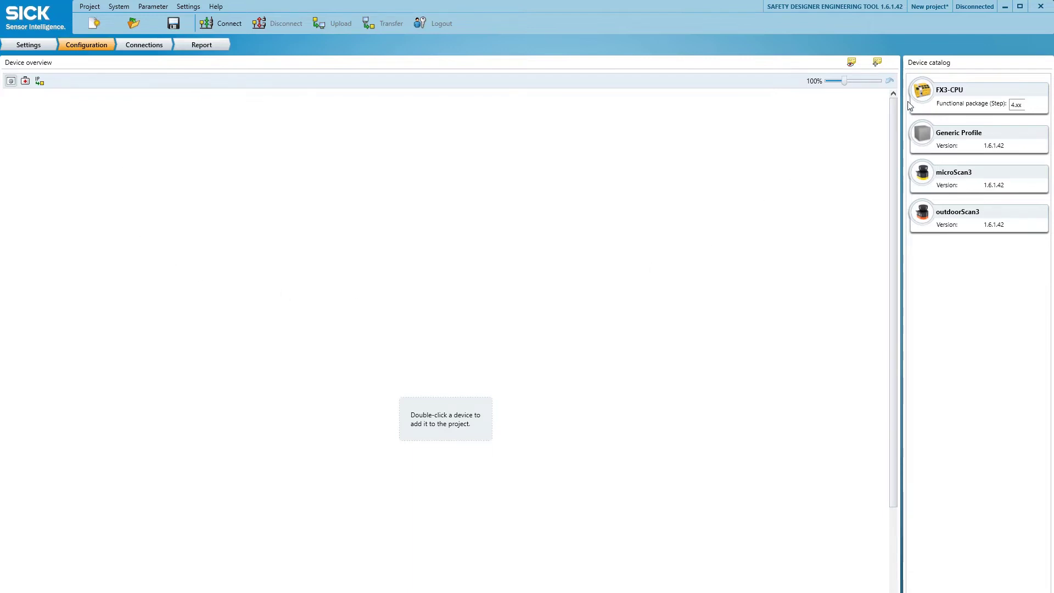
{"action": "left_click_drag", "start_coordinate": [961, 96], "coordinate": [555, 176]}
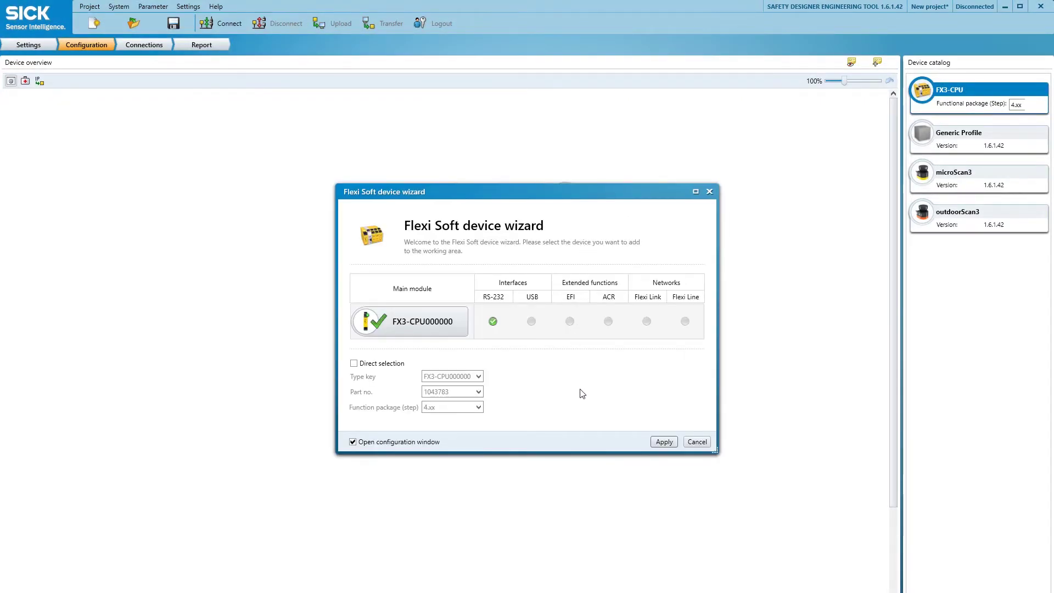
{"action": "left_click", "coordinate": [664, 441]}
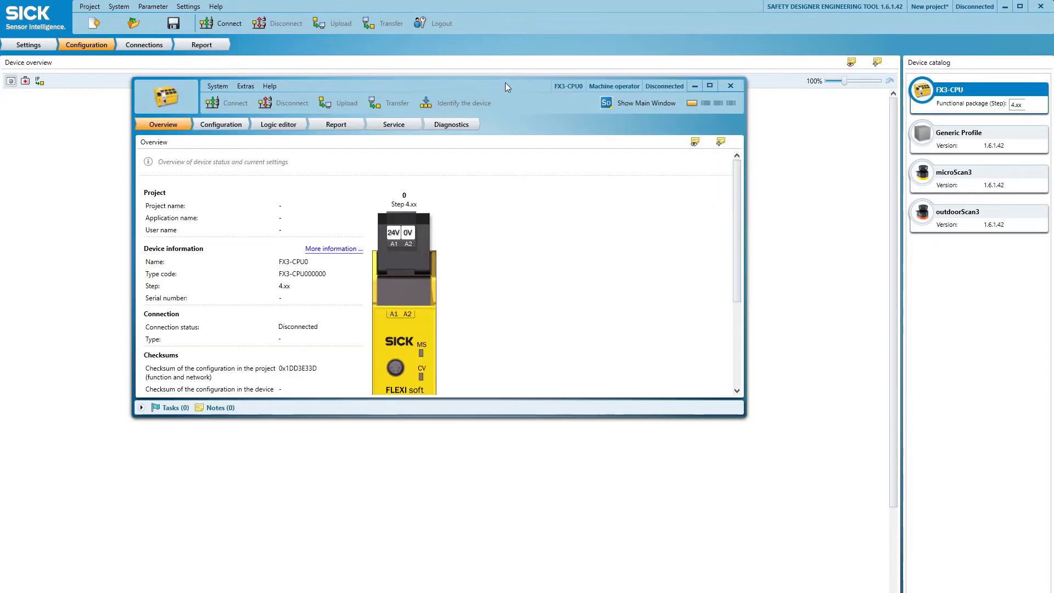
Step: Add a GEPR EFI-pro gateway beside the CPU module in the hardware configuration
{"action": "double_click", "coordinate": [505, 86]}
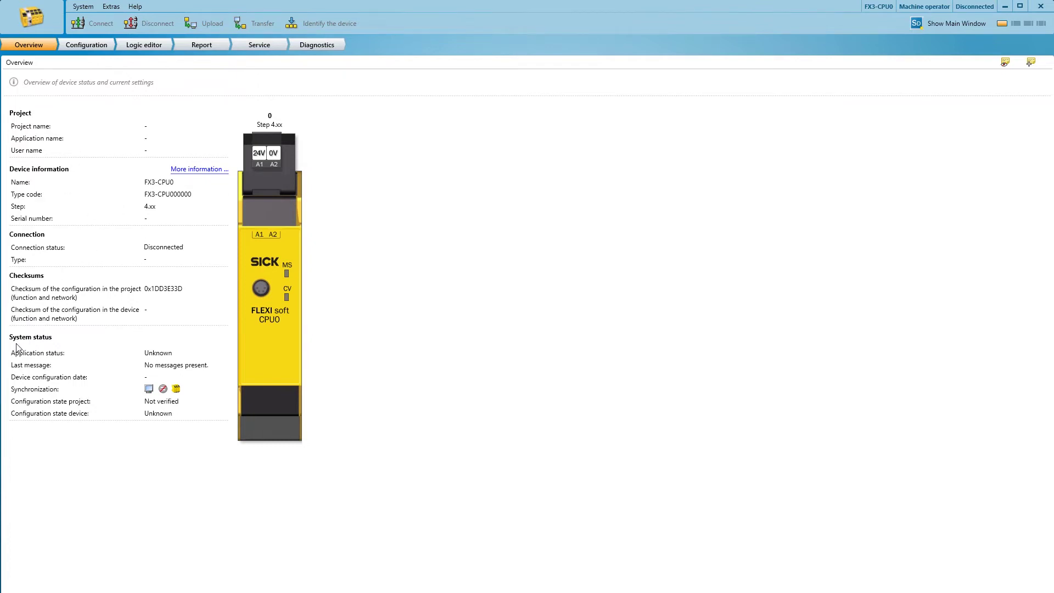
{"action": "left_click", "coordinate": [81, 45]}
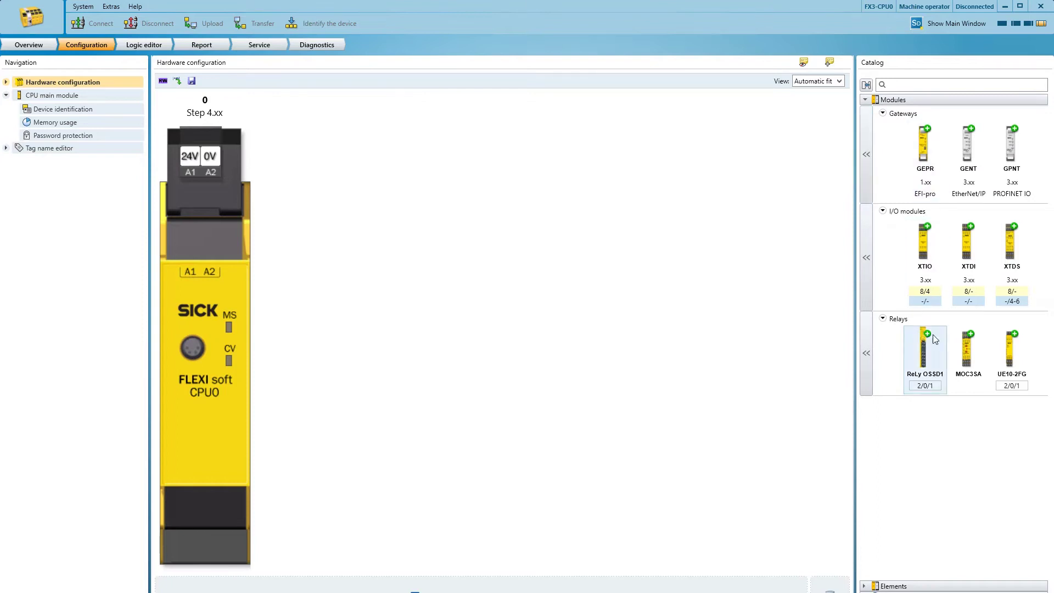
{"action": "left_click_drag", "start_coordinate": [925, 160], "coordinate": [287, 364]}
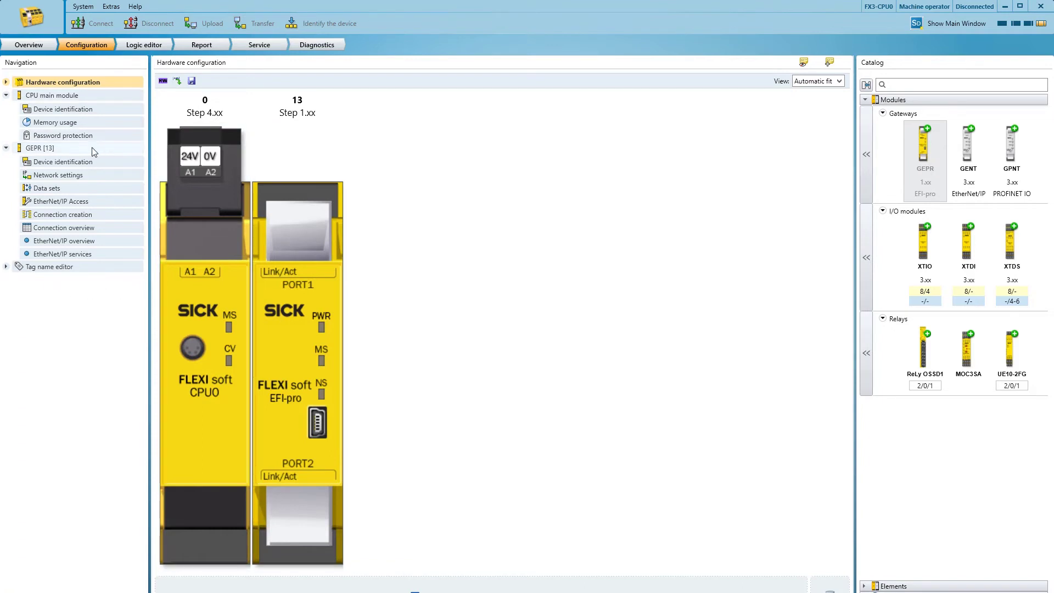
Step: Paste the project's safety network number into the GEPR gateway's device identification and open the gateway's network settings
{"action": "left_click", "coordinate": [82, 161]}
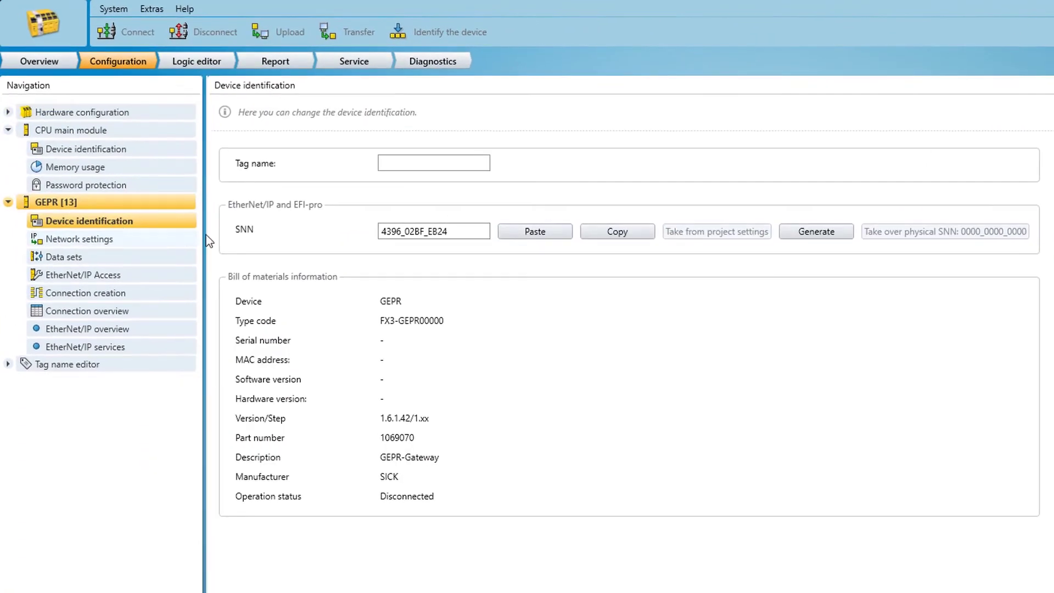
{"action": "left_click_drag", "start_coordinate": [483, 231], "coordinate": [352, 241]}
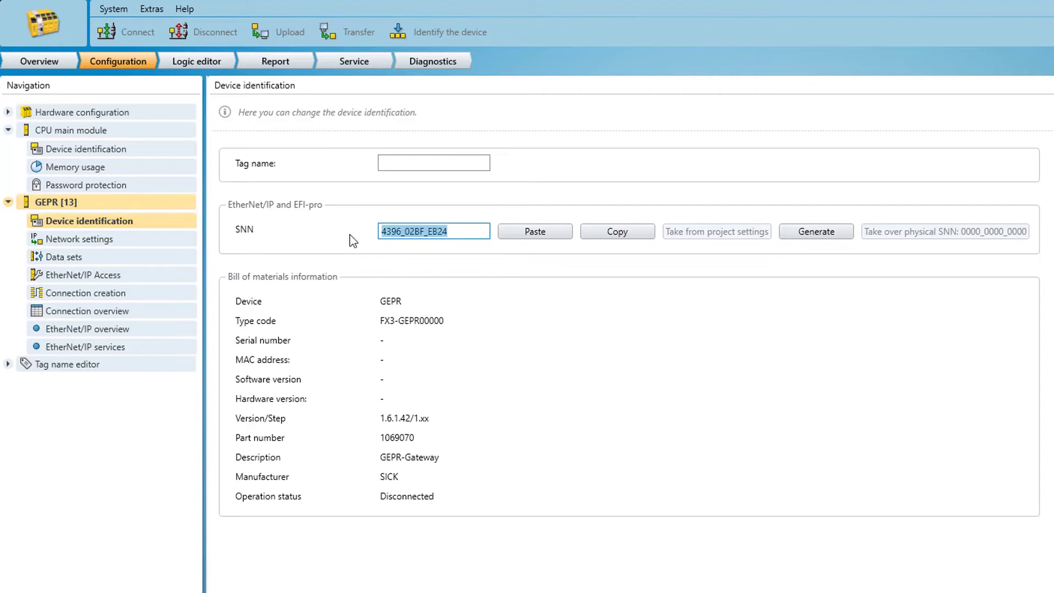
{"action": "left_click", "coordinate": [535, 233]}
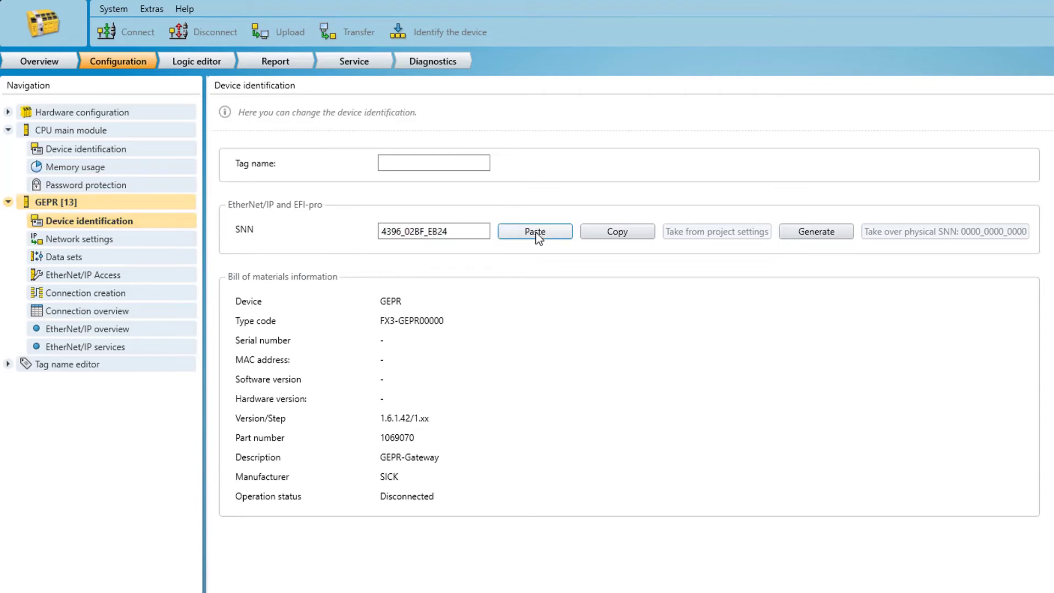
{"action": "left_click", "coordinate": [91, 242]}
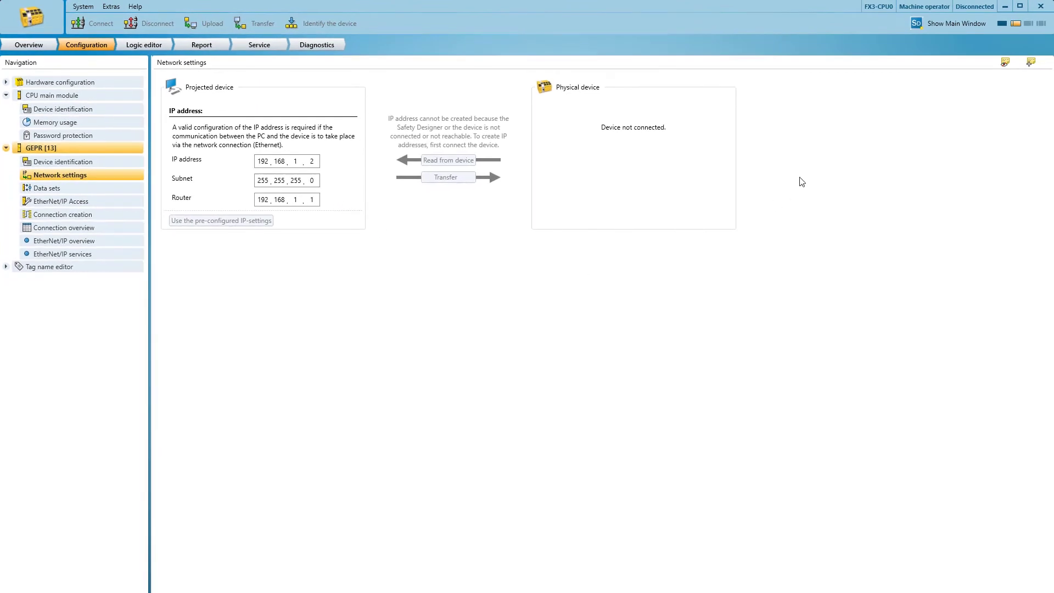
Step: Place a microScan3 beside the FX3-CPU0 in the project's device overview and open its selection wizard
{"action": "left_click", "coordinate": [941, 24]}
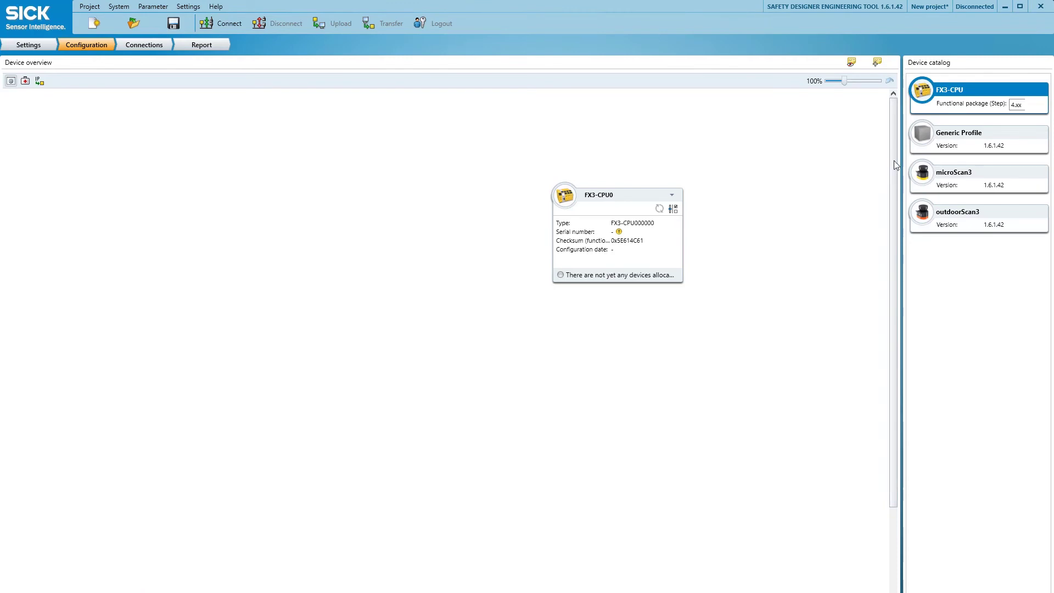
{"action": "left_click_drag", "start_coordinate": [982, 181], "coordinate": [306, 232]}
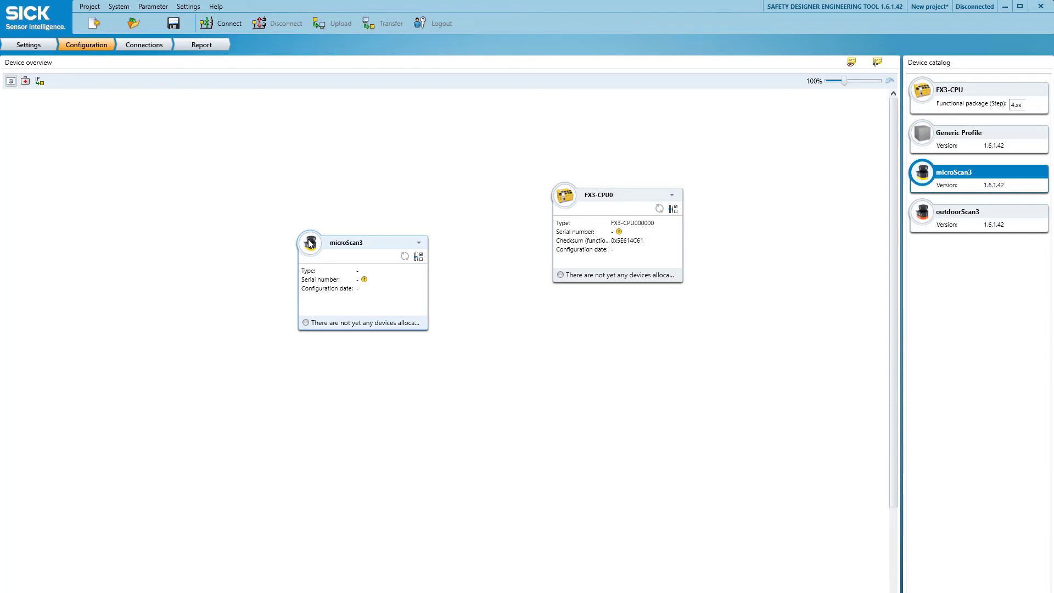
{"action": "double_click", "coordinate": [329, 268]}
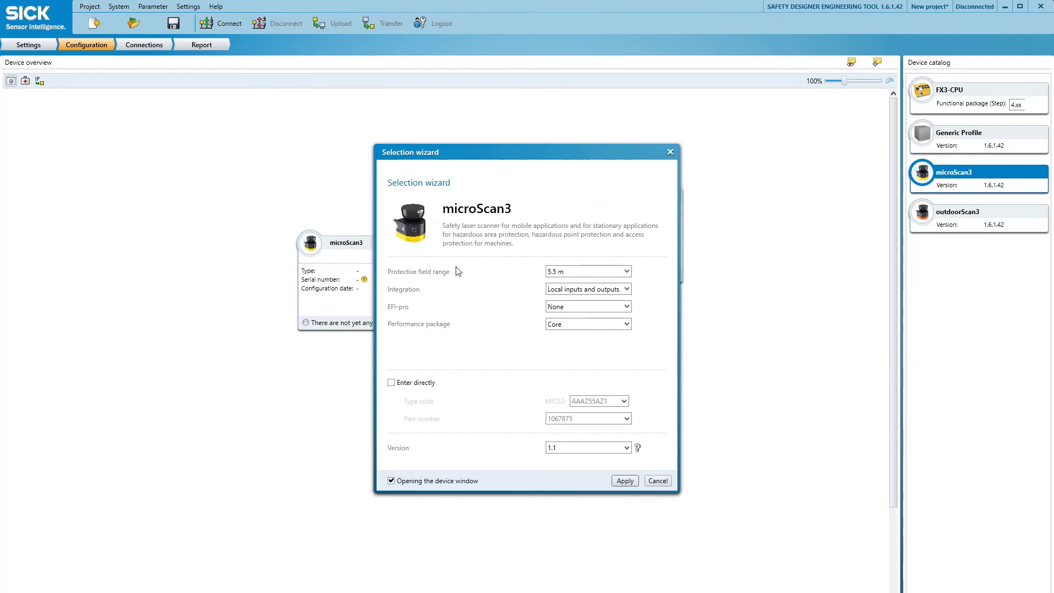
Step: Configure the microScan3 with a 9 m protective field range, EFI-pro integration and the Pro performance package
{"action": "left_click", "coordinate": [626, 271]}
{"action": "left_click", "coordinate": [607, 306]}
{"action": "left_click", "coordinate": [626, 289]}
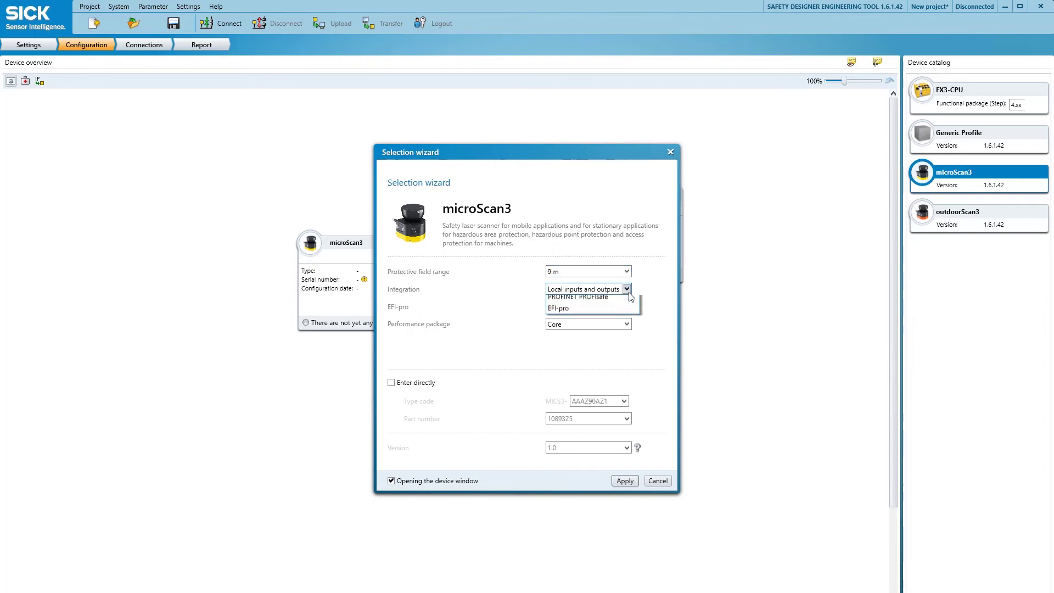
{"action": "left_click", "coordinate": [598, 347]}
{"action": "left_click", "coordinate": [626, 323]}
{"action": "left_click", "coordinate": [614, 347]}
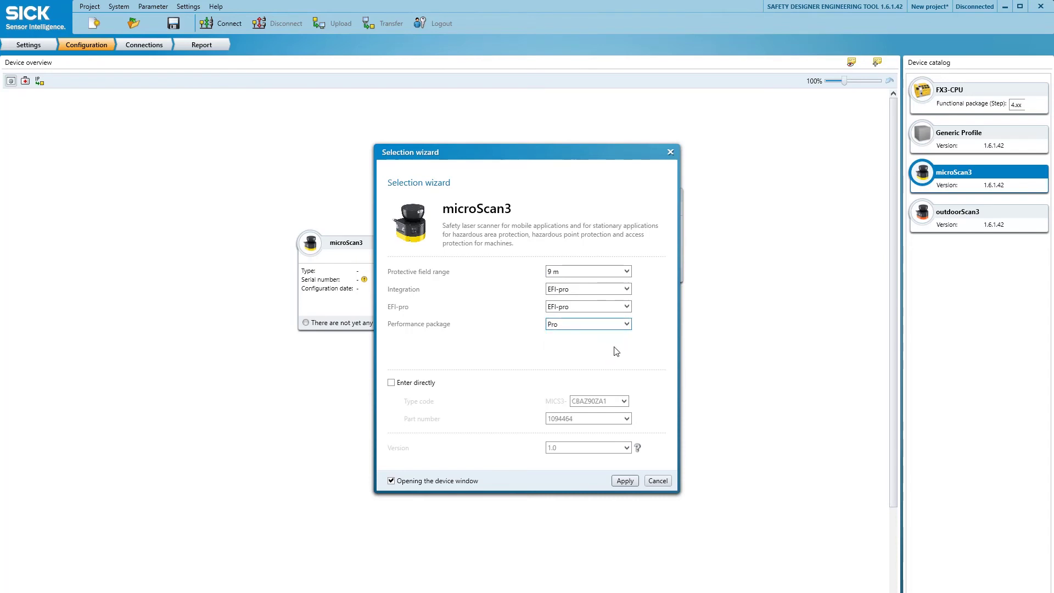
{"action": "left_click", "coordinate": [625, 481]}
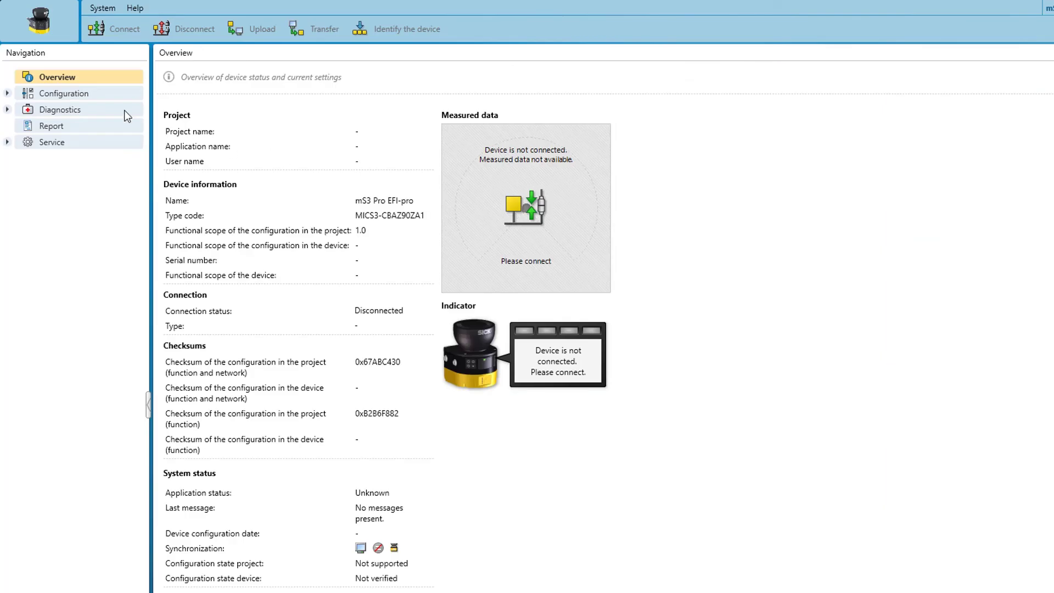
Step: Paste the safety network number into the mS3 Pro EFI-pro scanner's identification settings and return to the project's main window
{"action": "left_click", "coordinate": [99, 94]}
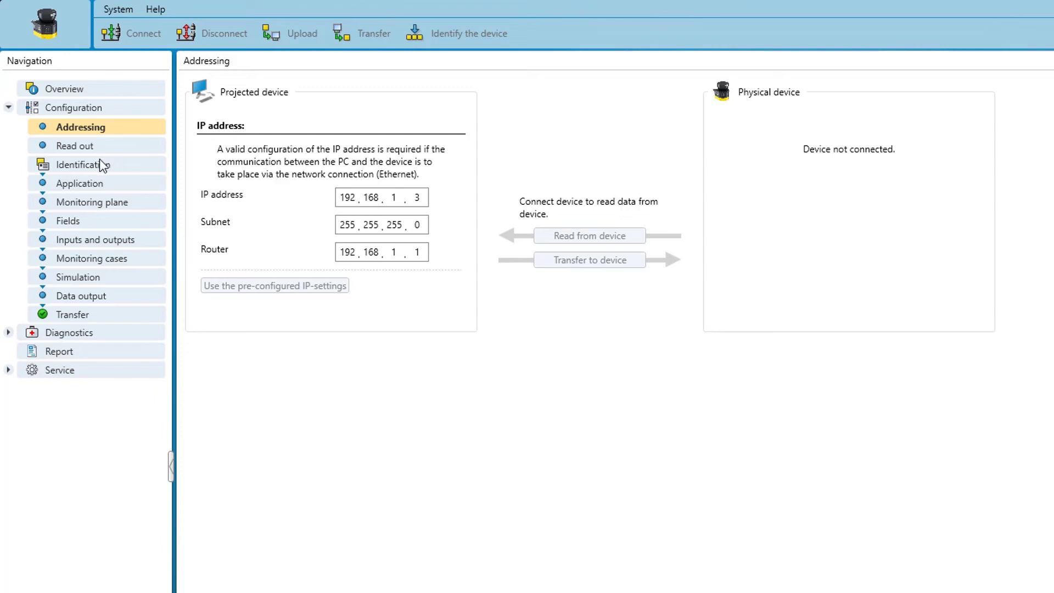
{"action": "left_click", "coordinate": [73, 164]}
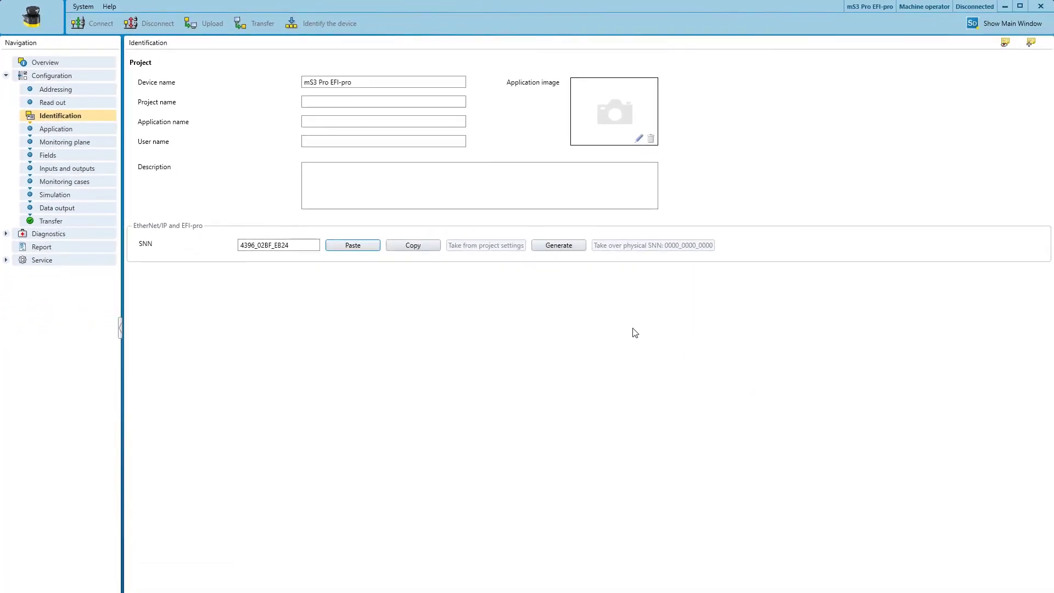
{"action": "left_click", "coordinate": [977, 28]}
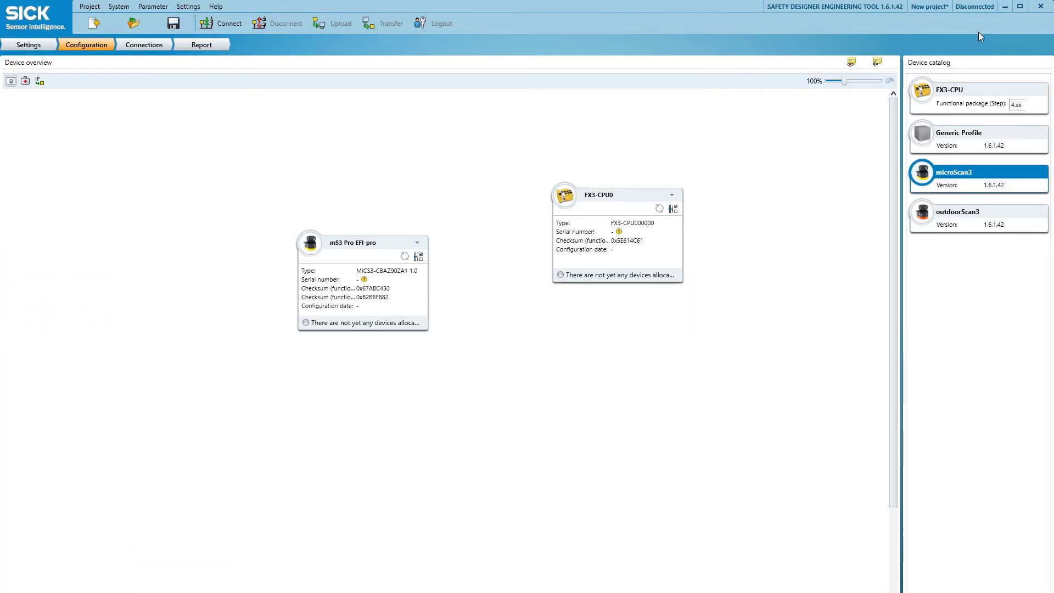
Step: Connect the lower EFI-Pro port of the FX3-CPU0 to the EFI-Pro port of the mS3 Pro EFI-pro scanner
{"action": "left_click", "coordinate": [146, 44]}
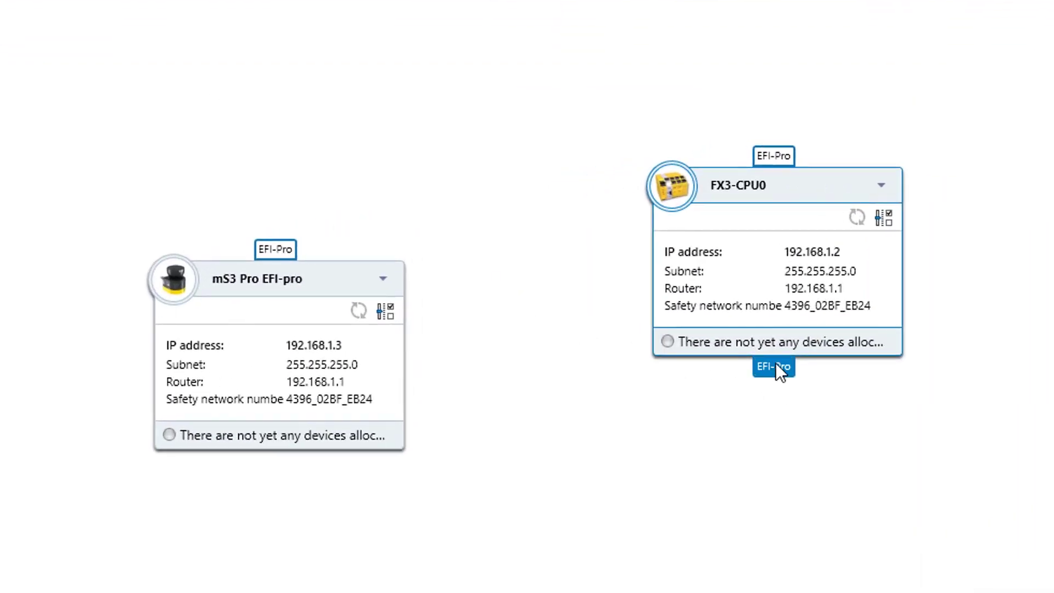
{"action": "left_click", "coordinate": [774, 362]}
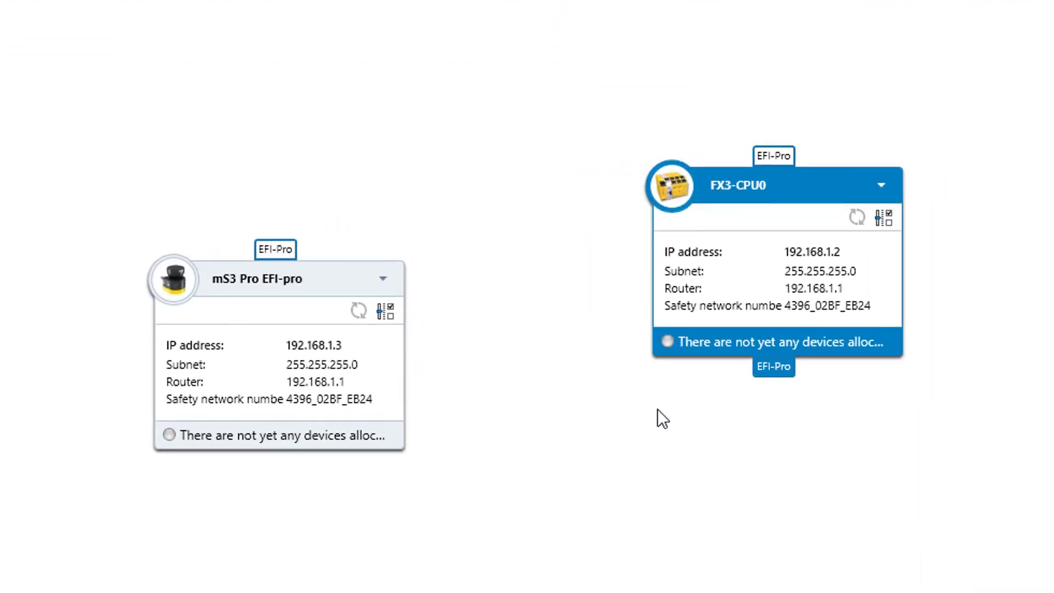
{"action": "left_click", "coordinate": [282, 249]}
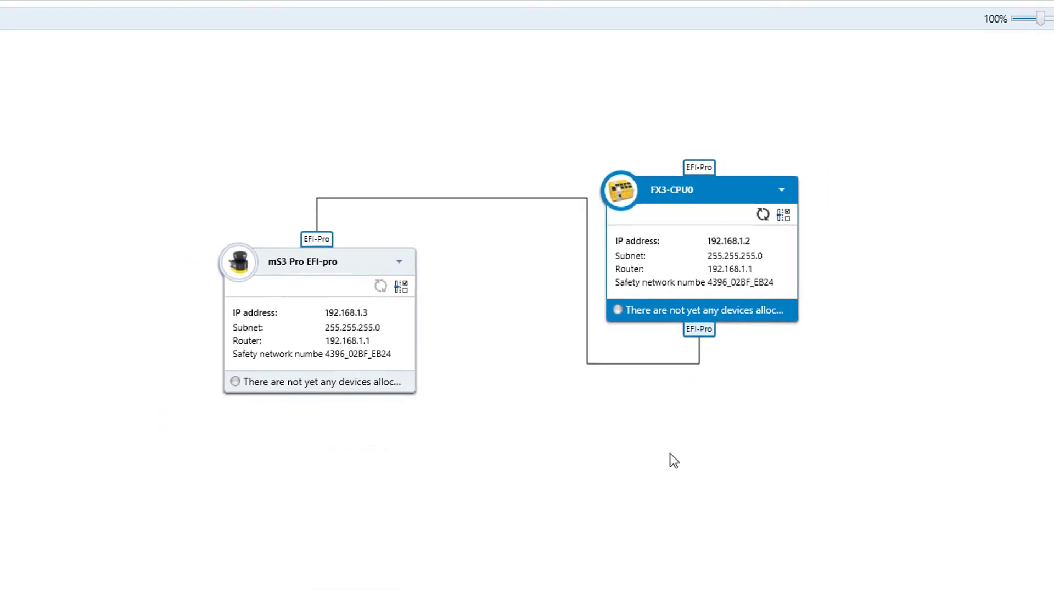